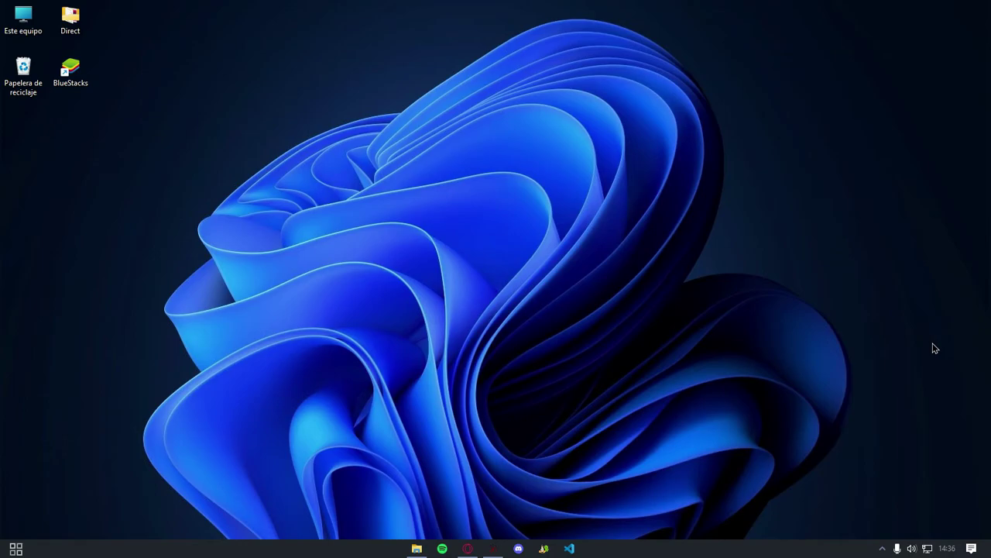
pyautogui.click(467, 547)
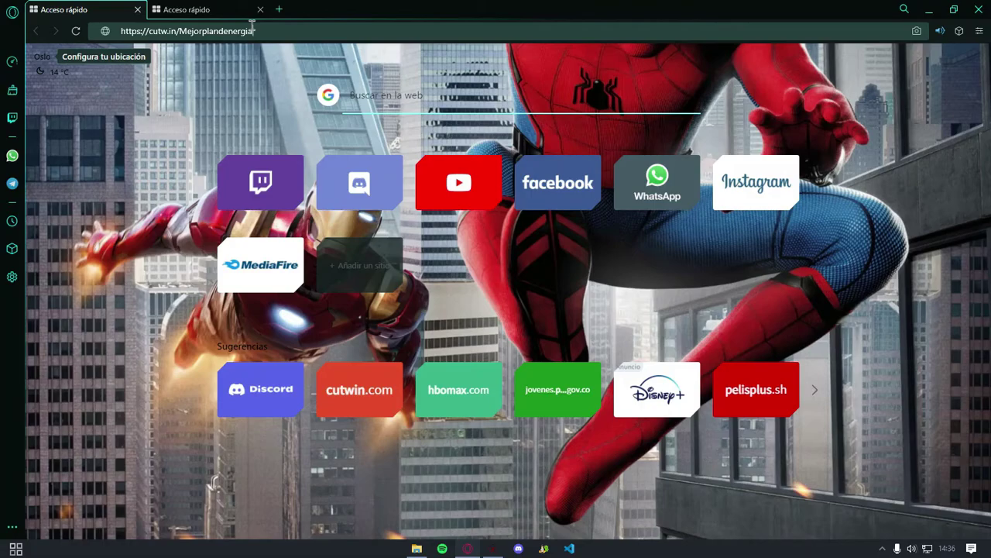
pyautogui.press('Return')
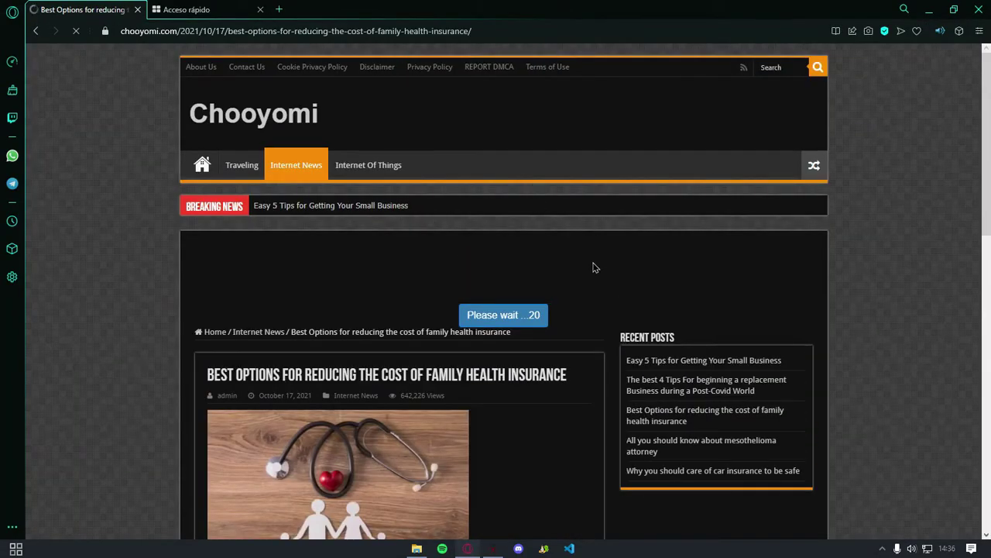
pyautogui.click(885, 31)
pyautogui.click(848, 114)
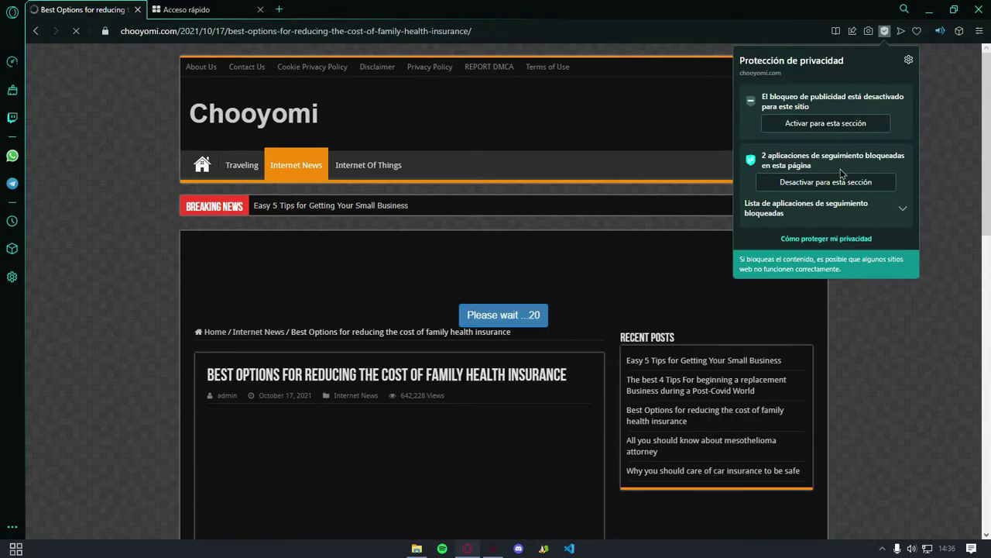
pyautogui.click(959, 31)
pyautogui.click(886, 120)
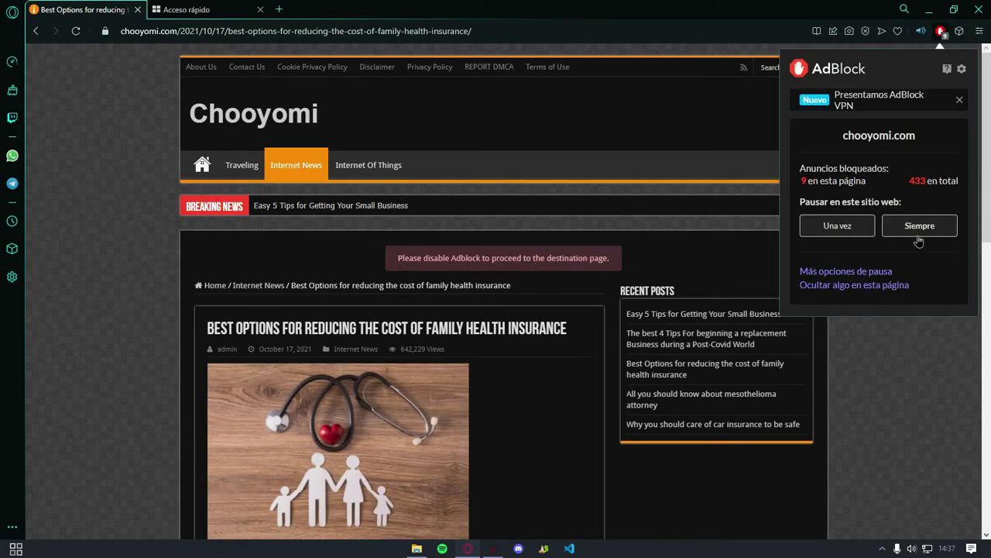
pyautogui.click(918, 229)
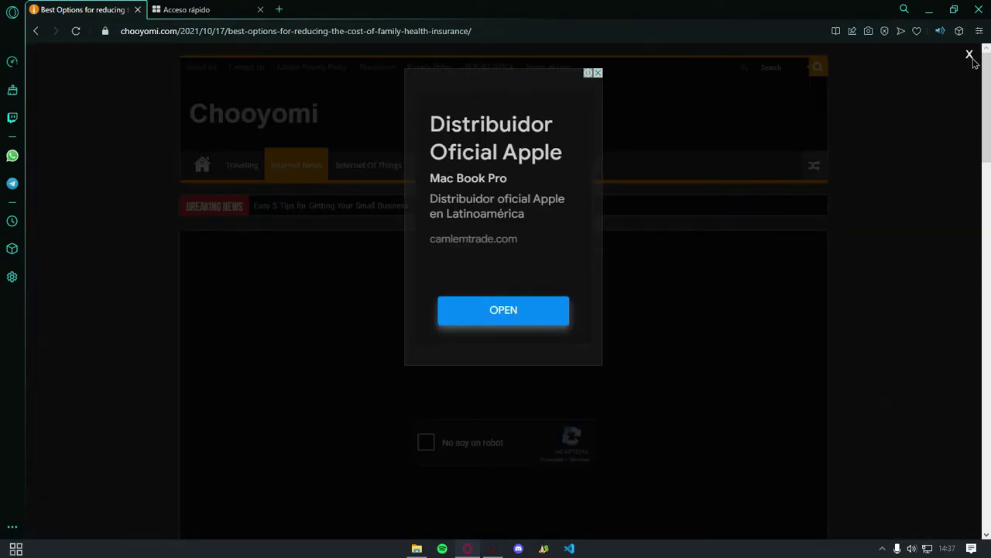
# Dismiss the full-page ad, then complete the "No soy un robot" check and continue to the link page
pyautogui.click(969, 58)
pyautogui.scroll(-3, 659, 189)
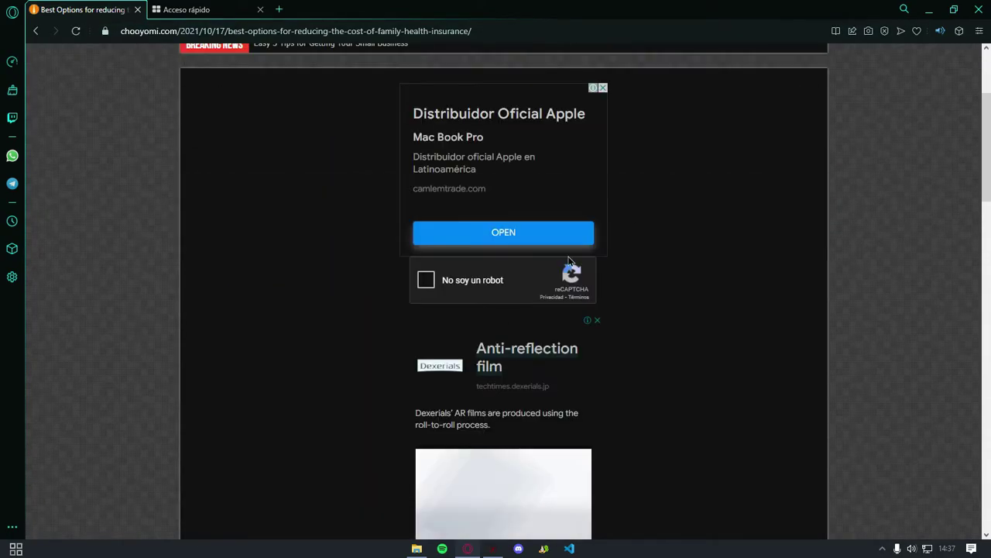
pyautogui.click(427, 283)
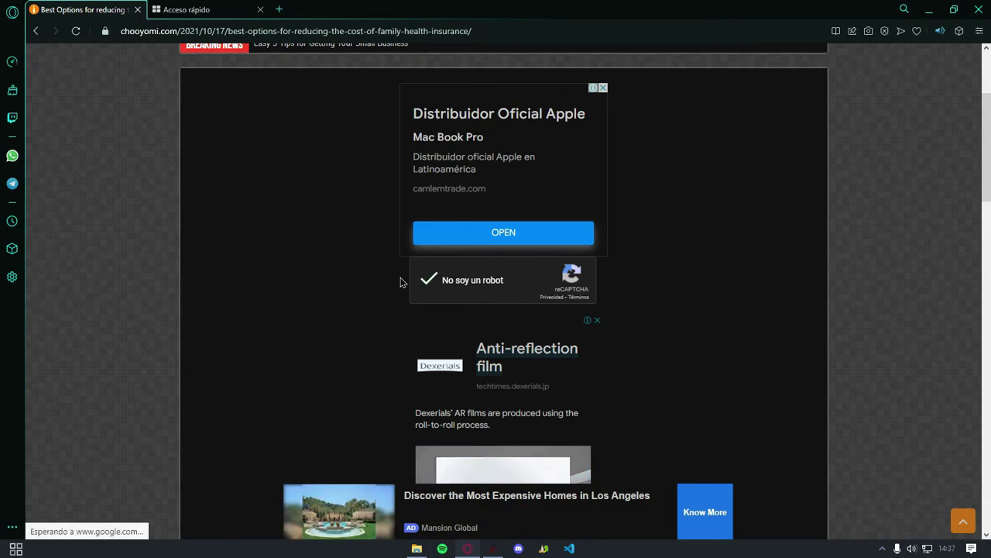
pyautogui.scroll(-10, 454, 286)
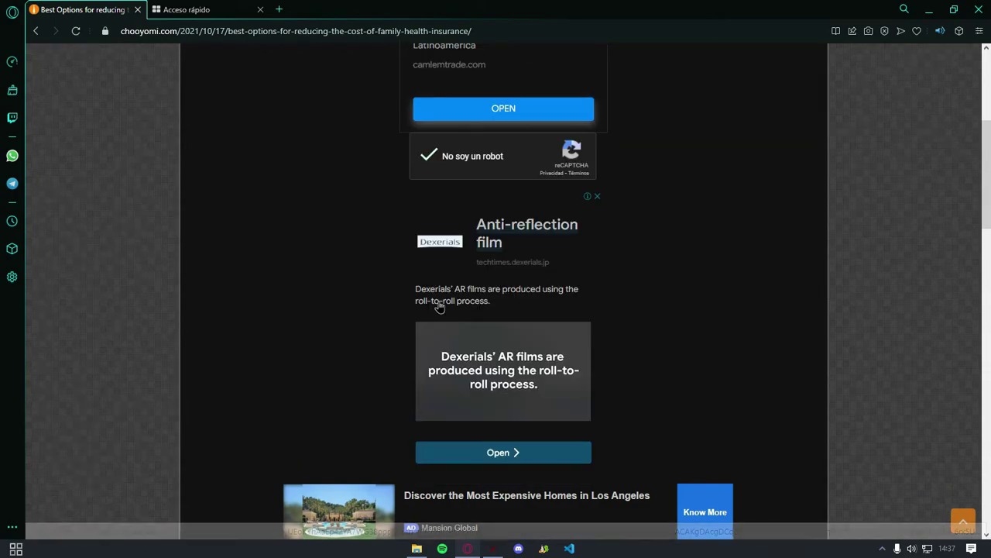
pyautogui.scroll(8, 461, 322)
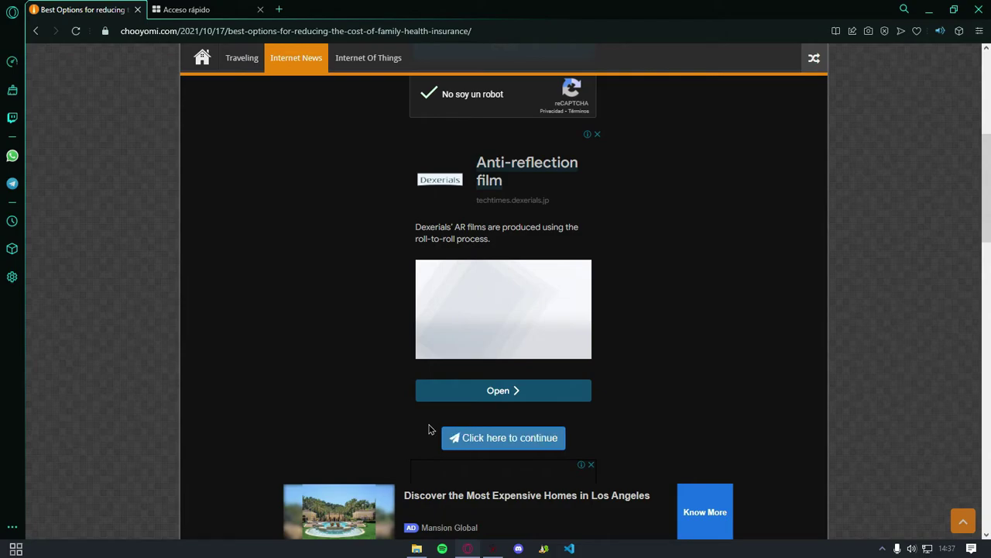
pyautogui.click(524, 445)
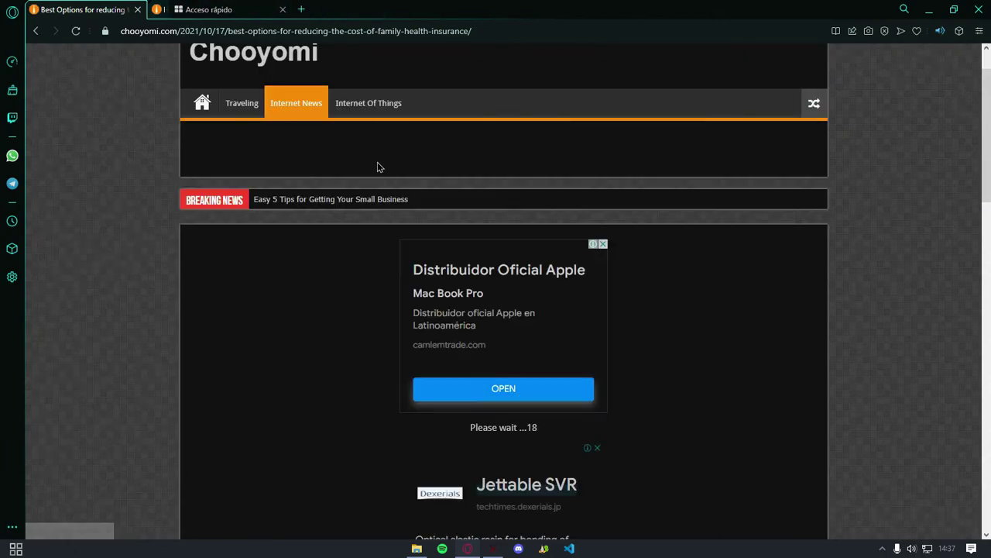
# Get the final link and bring up the MediaFire page for El mejor plan de energia.rar
pyautogui.scroll(-3, 548, 318)
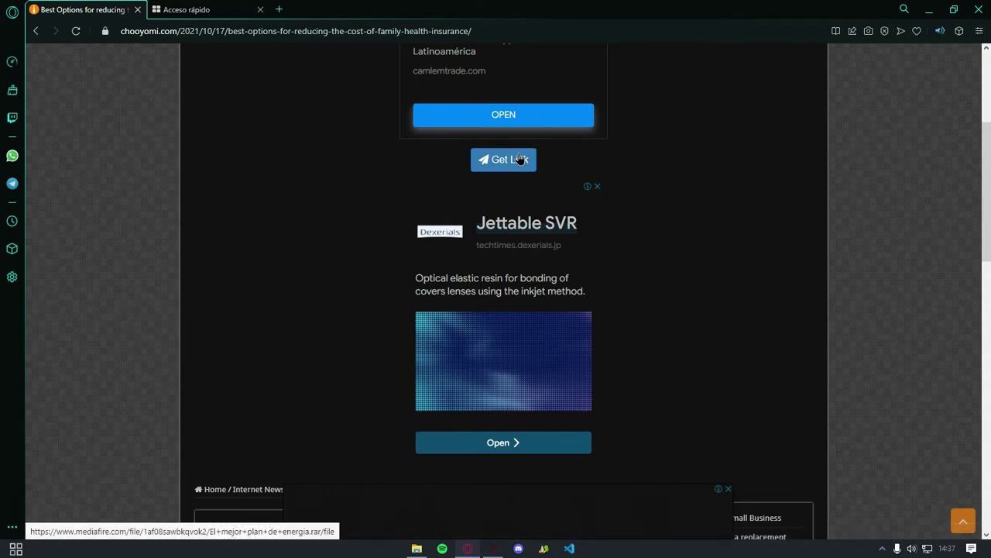
pyautogui.click(520, 159)
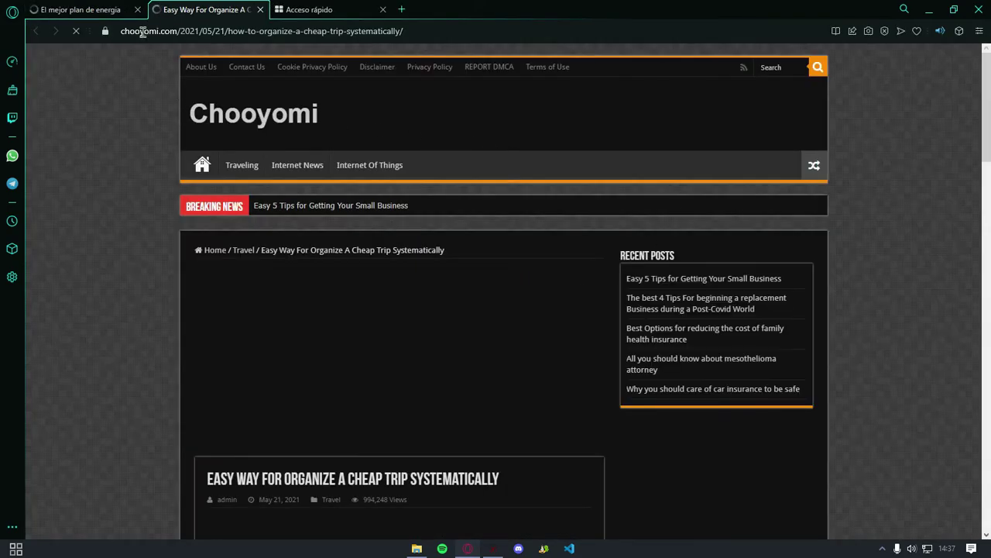
pyautogui.click(77, 9)
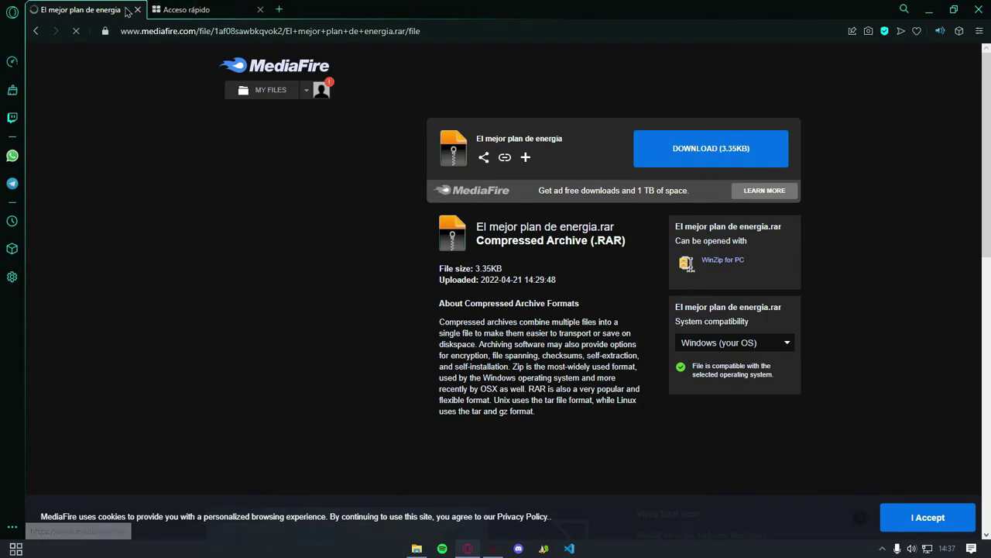
# Load the MediaFire address of El mejor plan de energia.rar in the second browser tab and exit Opera
pyautogui.click(186, 9)
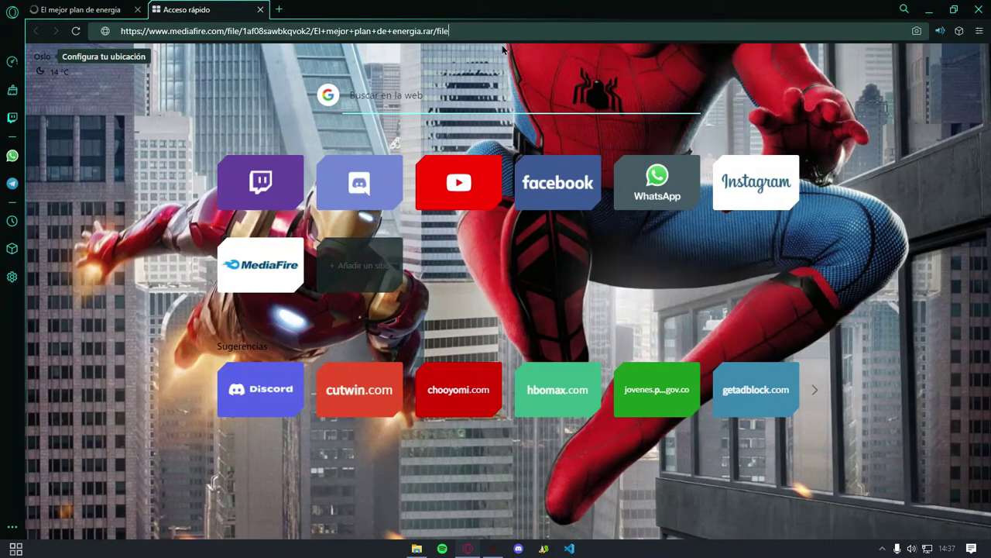
pyautogui.press('Return')
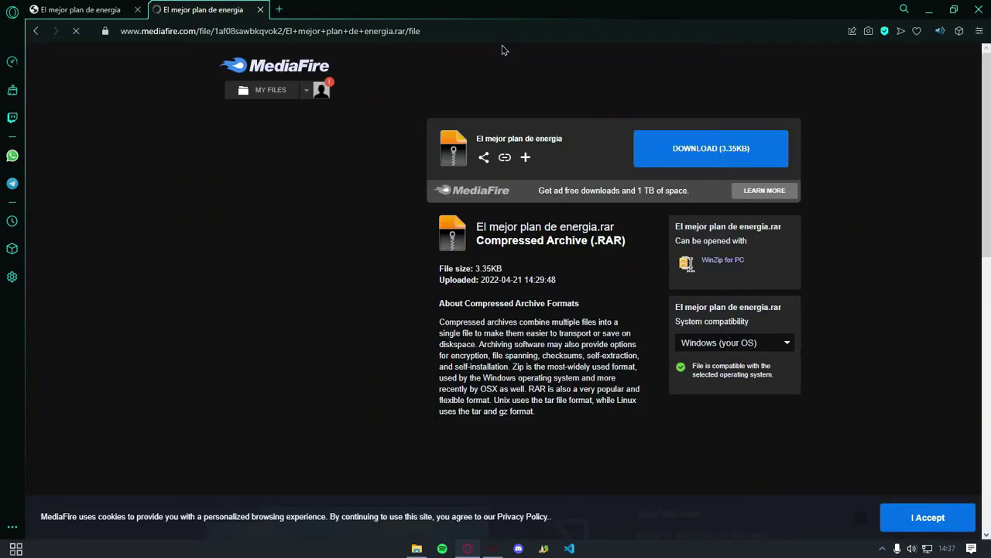
pyautogui.click(85, 9)
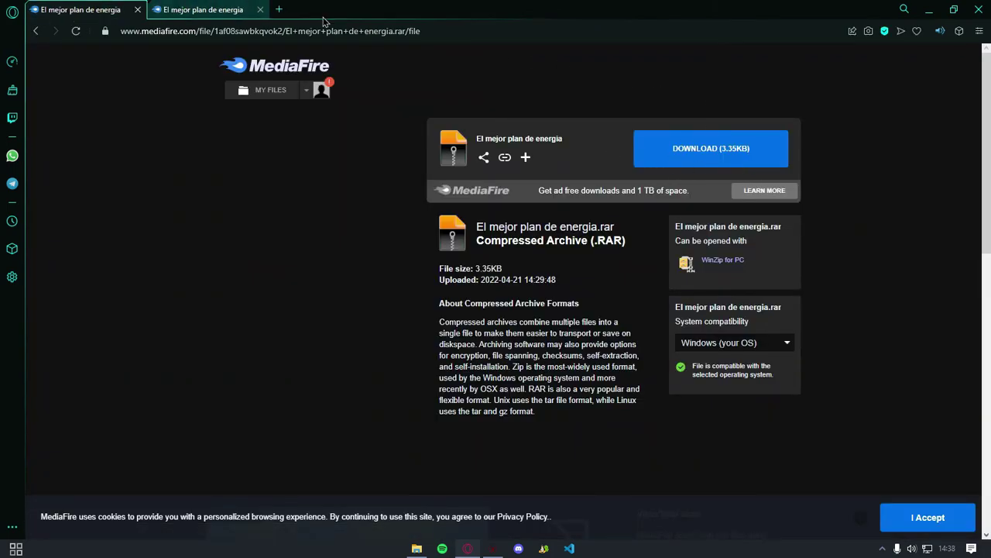
pyautogui.click(978, 9)
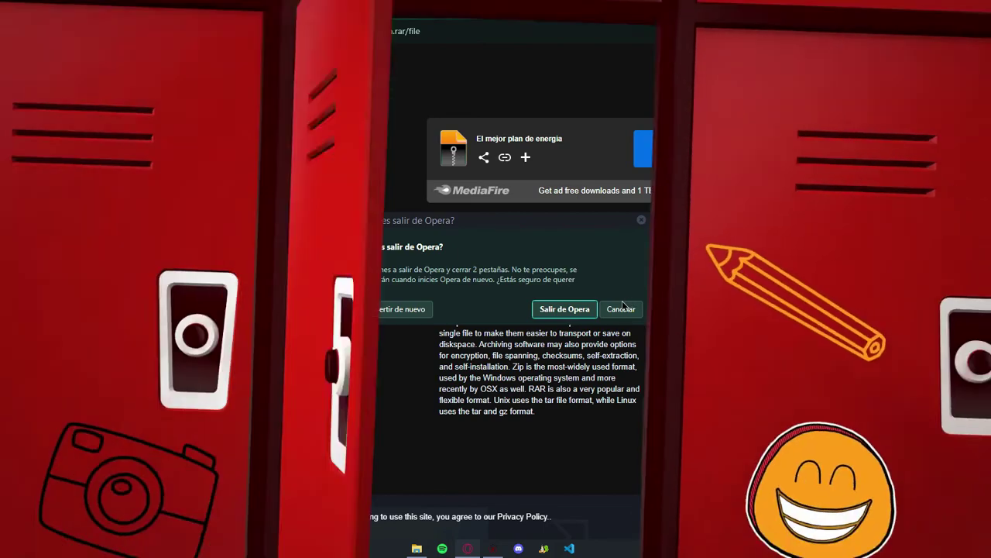
# Extract El mejor plan de energia.rar directly onto the desktop
pyautogui.moveTo(166, 137); pyautogui.dragTo(351, 290)
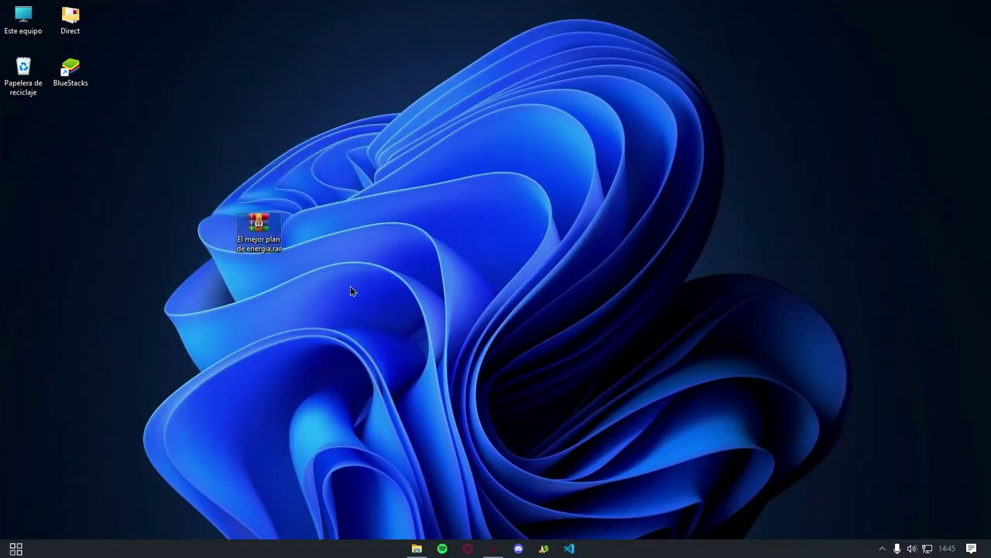
pyautogui.rightClick(255, 235)
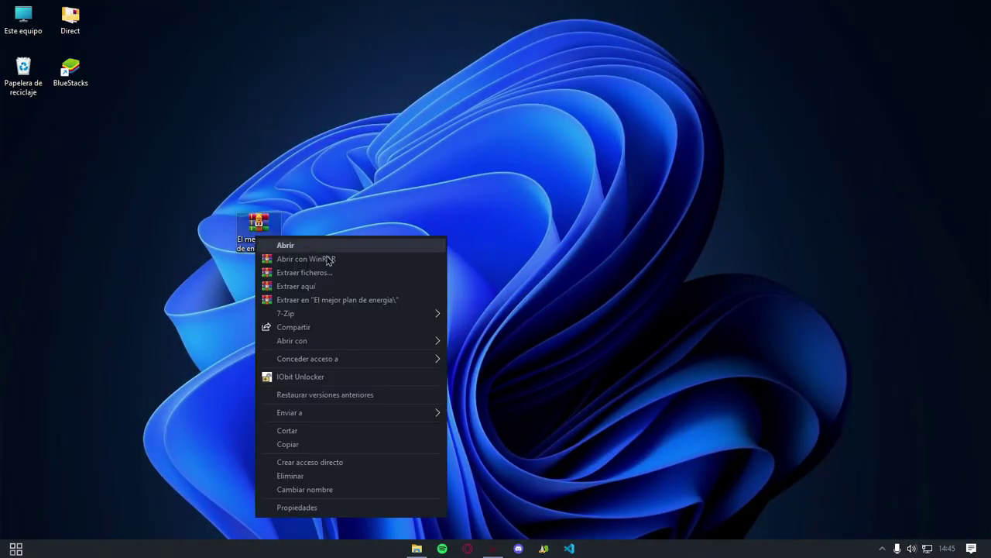
pyautogui.click(315, 286)
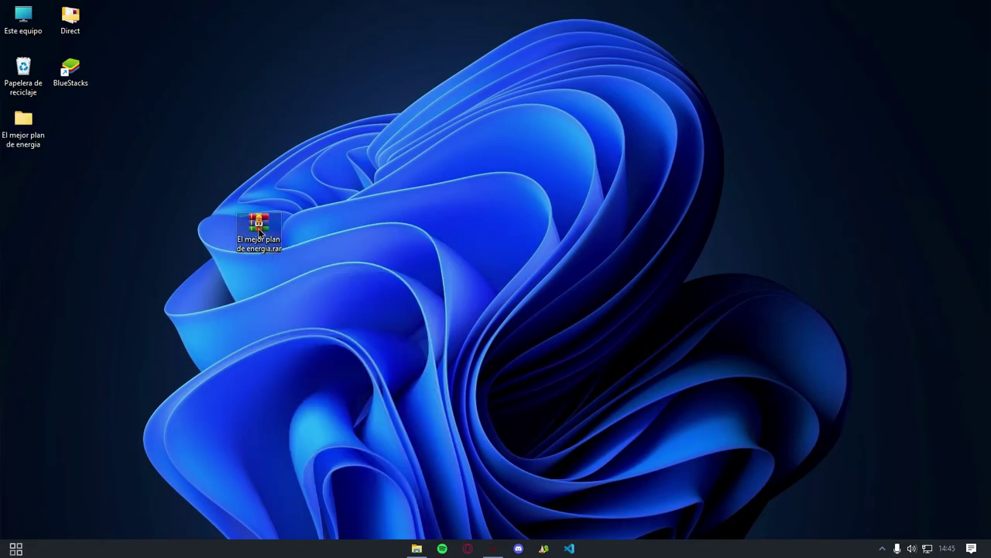
# Reposition the archive and the extracted folder on the desktop, and open the nested El mejor plan de energia folder
pyautogui.moveTo(258, 224); pyautogui.dragTo(82, 137)
pyautogui.moveTo(23, 122); pyautogui.dragTo(341, 204)
pyautogui.doubleClick(350, 180)
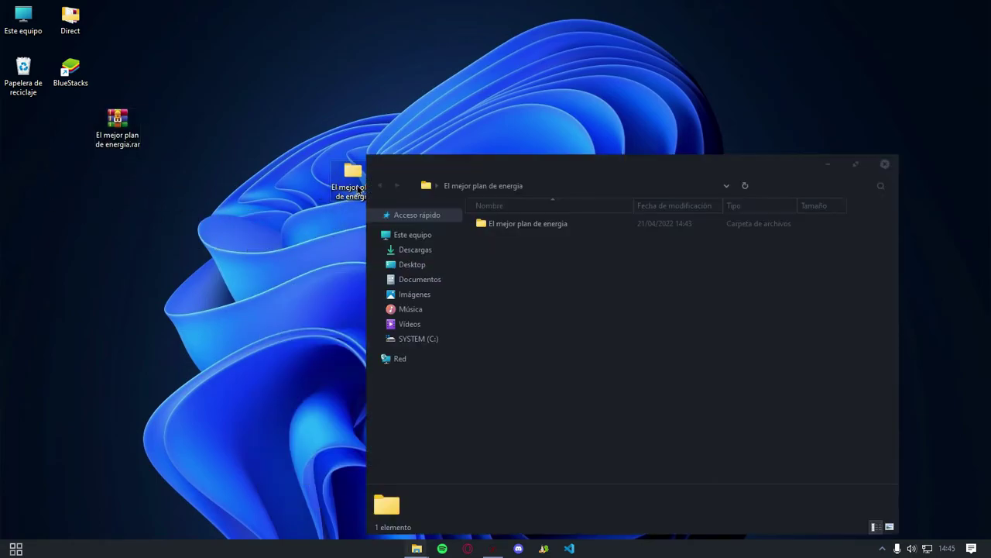
pyautogui.doubleClick(510, 227)
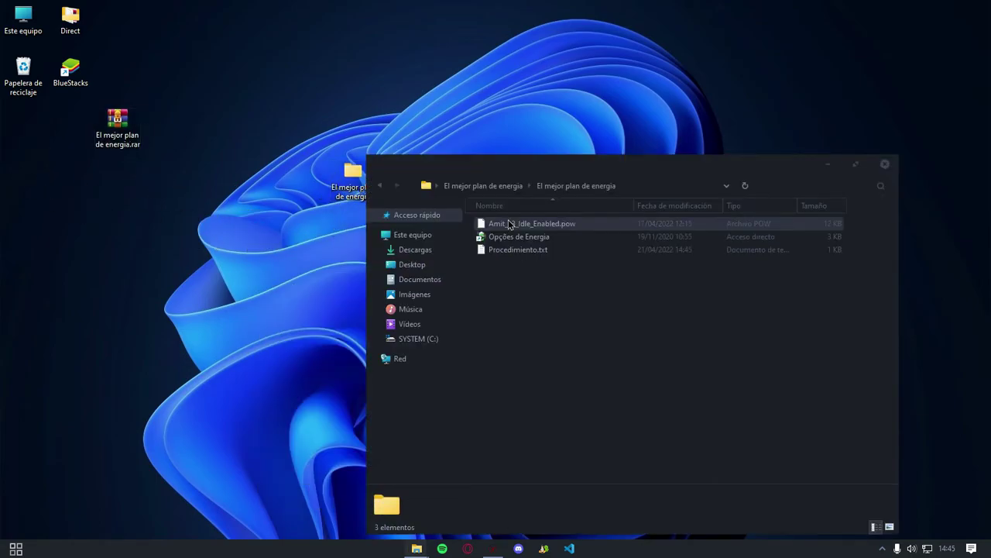
# Open Procedimiento.txt and shift the folder window so the instructions and the files can be seen together
pyautogui.click(535, 251)
pyautogui.doubleClick(535, 252)
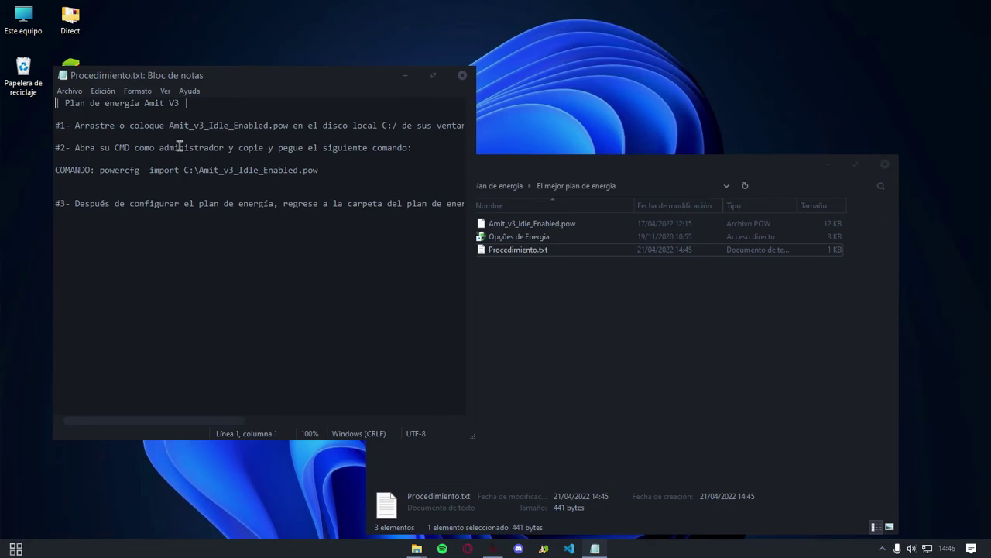
pyautogui.moveTo(682, 169); pyautogui.dragTo(744, 131)
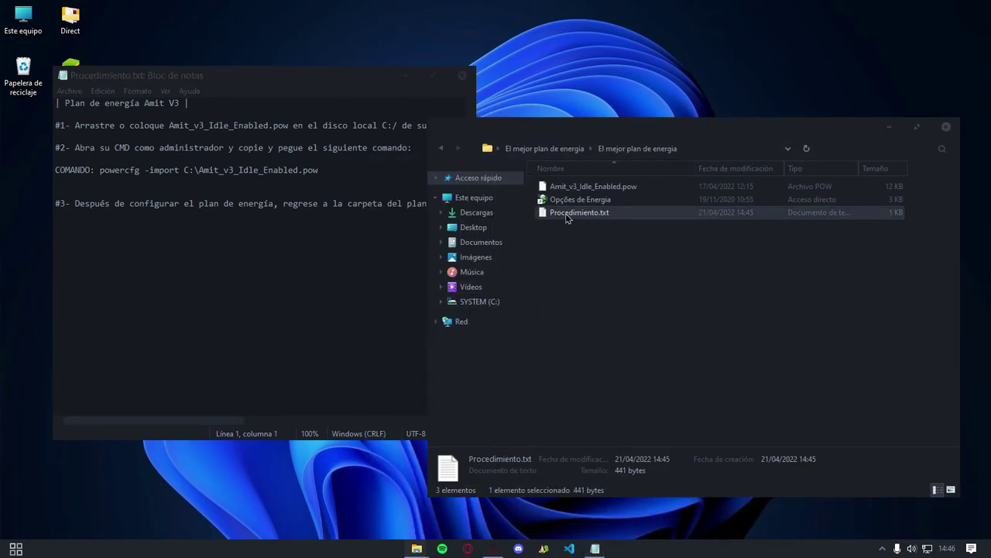
# Copy Amit_v3_Idle_Enabled.pow and delete the old Ultimate_Performance.pow from the root of SYSTEM (C:)
pyautogui.rightClick(577, 192)
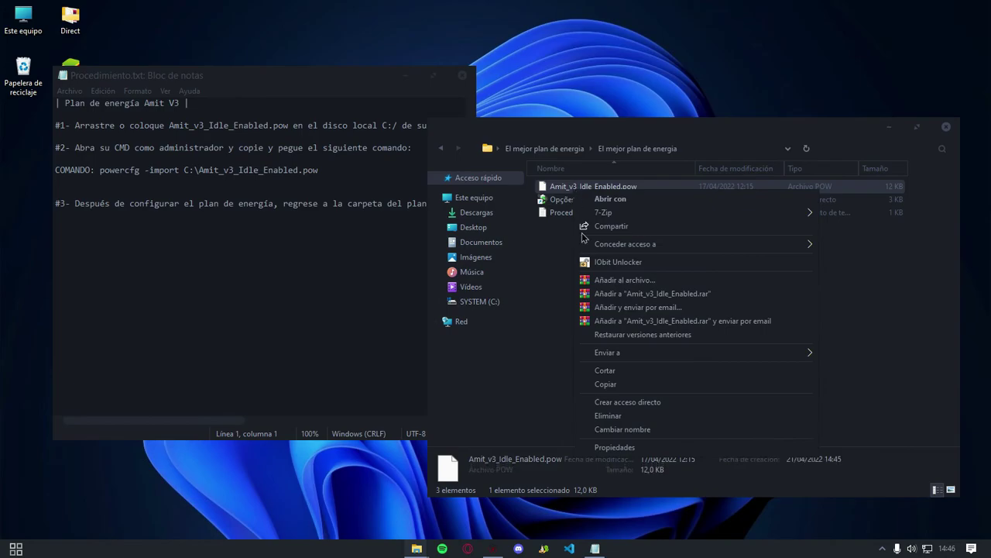
pyautogui.click(621, 382)
pyautogui.click(484, 302)
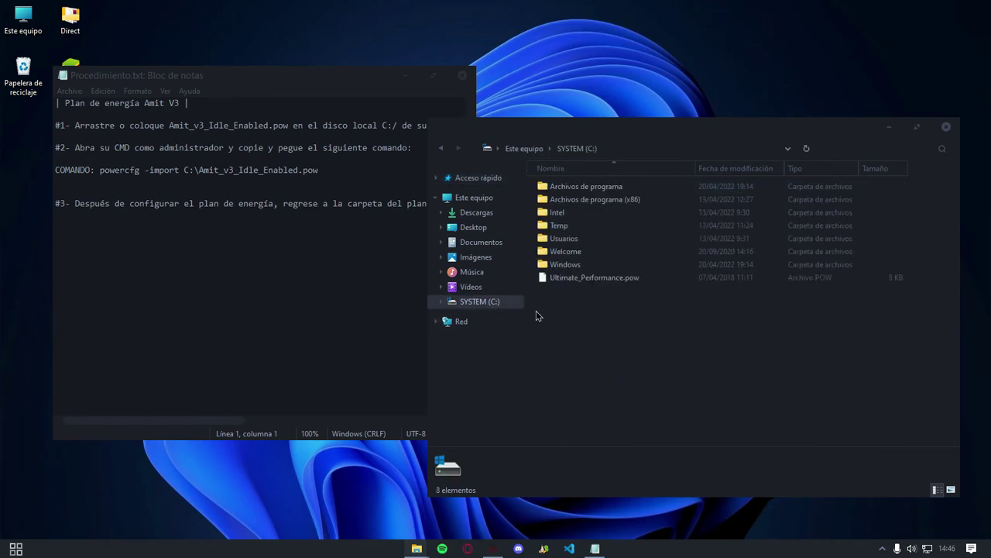
pyautogui.click(585, 278)
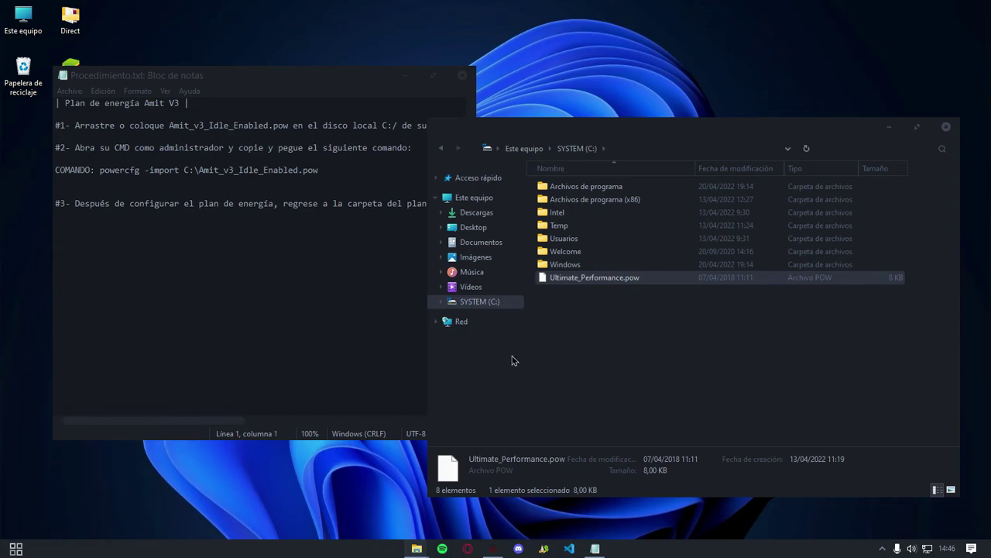
pyautogui.press('Delete')
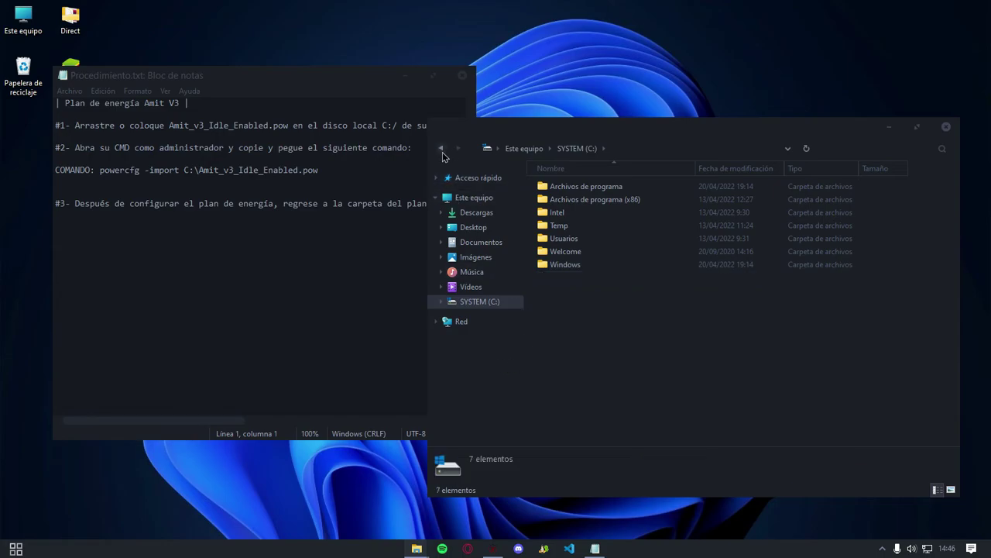
# Return to the El mejor plan de energia folder and move Amit_v3_Idle_Enabled.pow to SYSTEM (C:)
pyautogui.click(440, 148)
pyautogui.click(571, 190)
pyautogui.moveTo(573, 190); pyautogui.dragTo(493, 304)
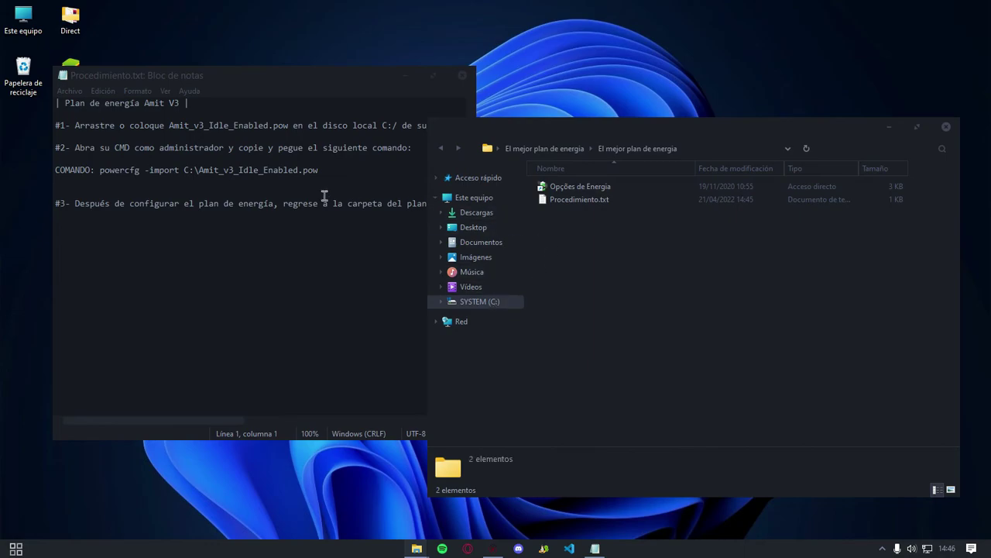
# Copy the command powercfg -import C:\Amit_v3_Idle_Enabled.pow from step 2 of Procedimiento.txt
pyautogui.moveTo(412, 148); pyautogui.dragTo(103, 146)
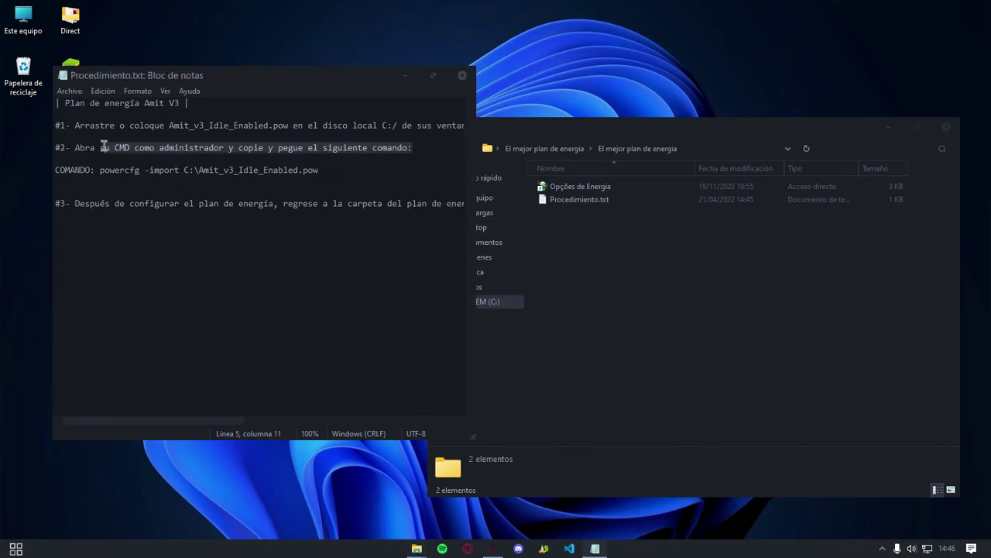
pyautogui.click(242, 148)
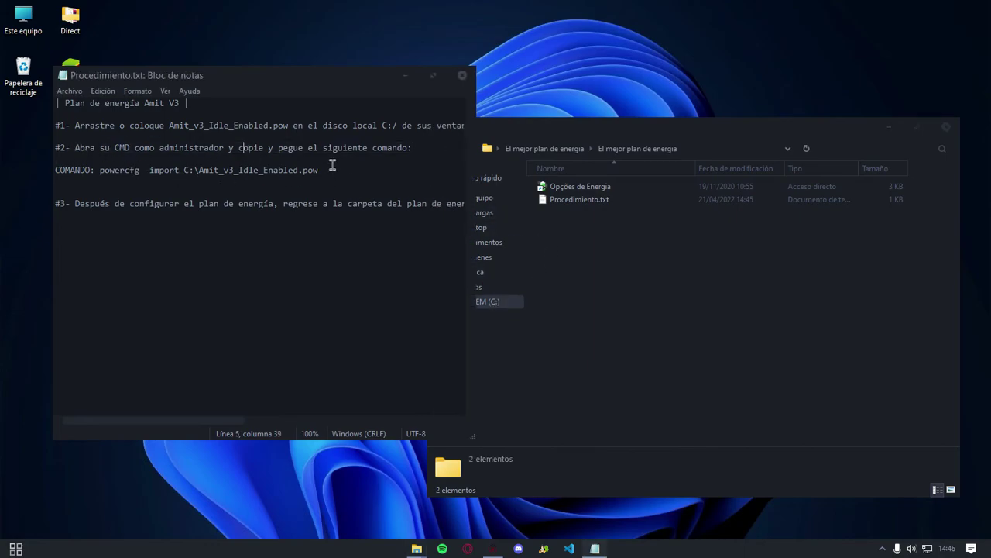
pyautogui.click(334, 177)
pyautogui.keyDown('shift'); pyautogui.click(98, 169); pyautogui.keyUp('shift')
pyautogui.press('cmd+c')
# Find cmd.exe and open it as administrator
pyautogui.press('super')
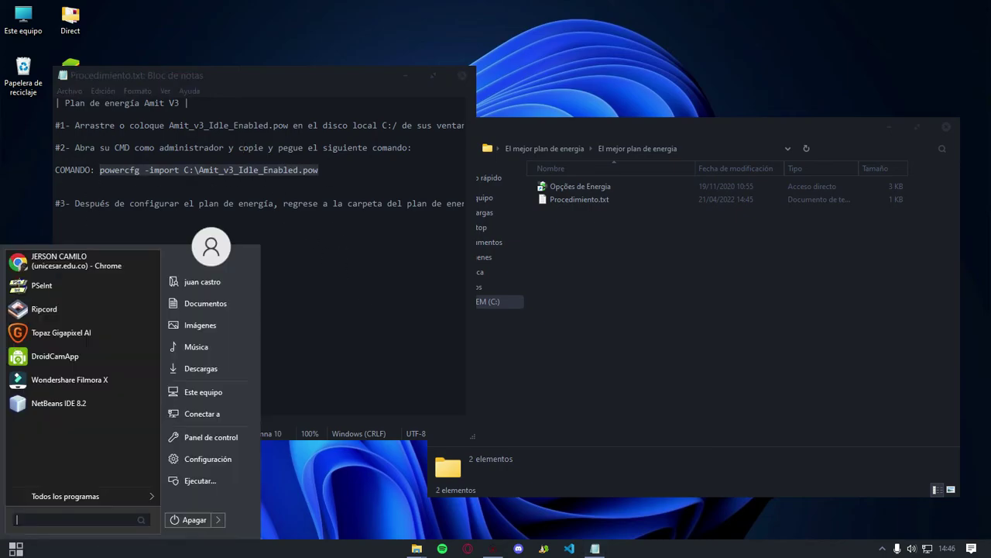
pyautogui.write('cmd')
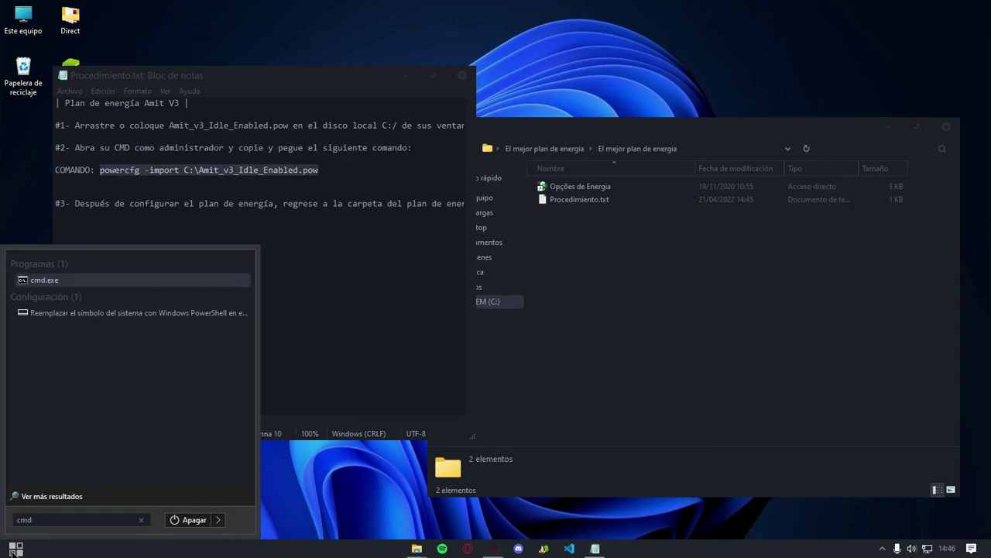
pyautogui.rightClick(49, 287)
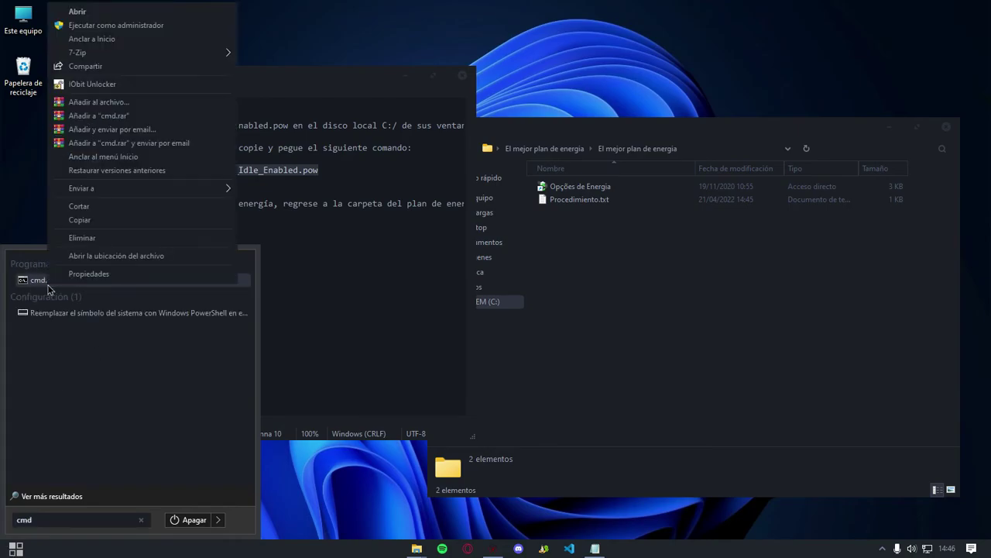
pyautogui.click(86, 25)
# Run the copied command powercfg -import C:\Amit_v3_Idle_Enabled.pow in the administrator console, and exit the console
pyautogui.rightClick(217, 144)
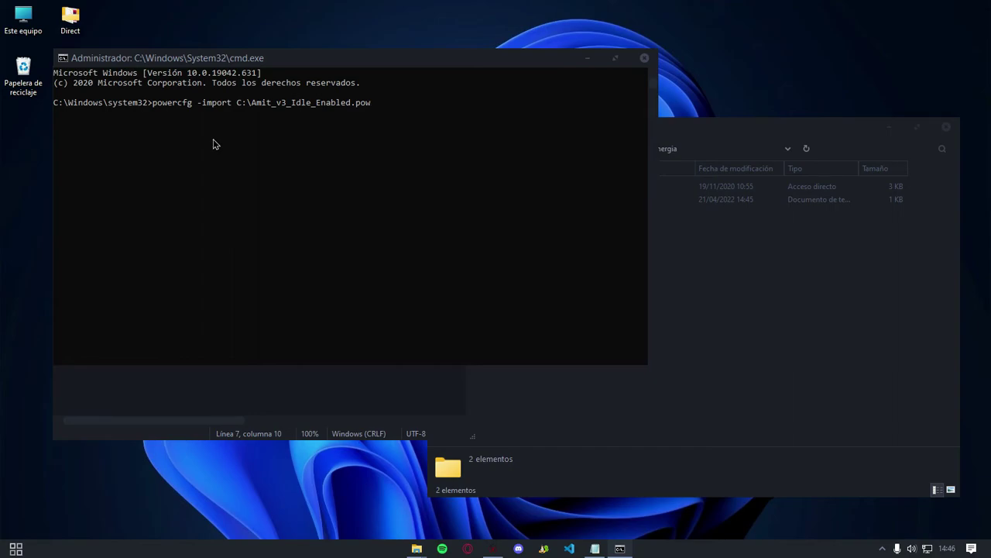
pyautogui.press('Return')
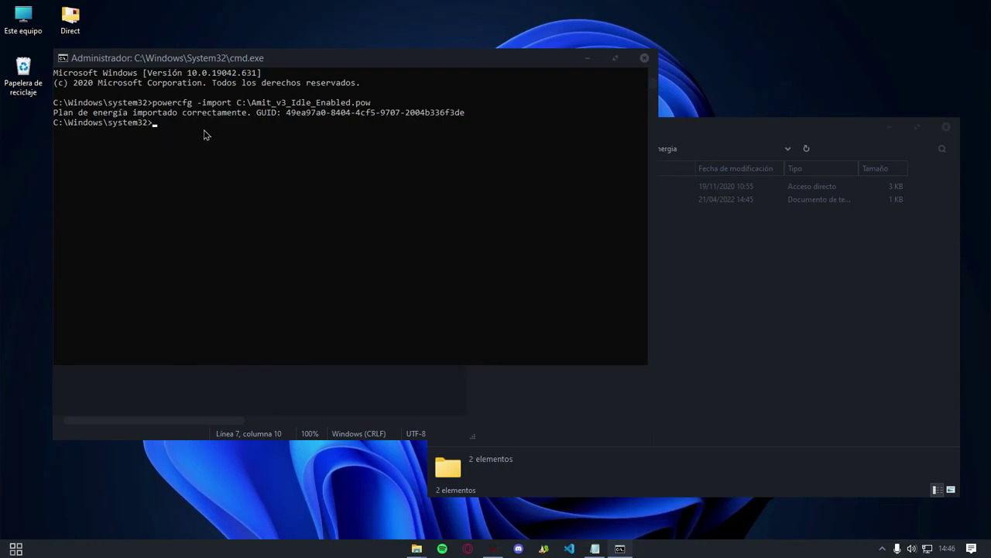
pyautogui.write('exit')
pyautogui.press('Return')
# Read step 3 of Procedimiento.txt through to the end of its line and close the file
pyautogui.click(274, 199)
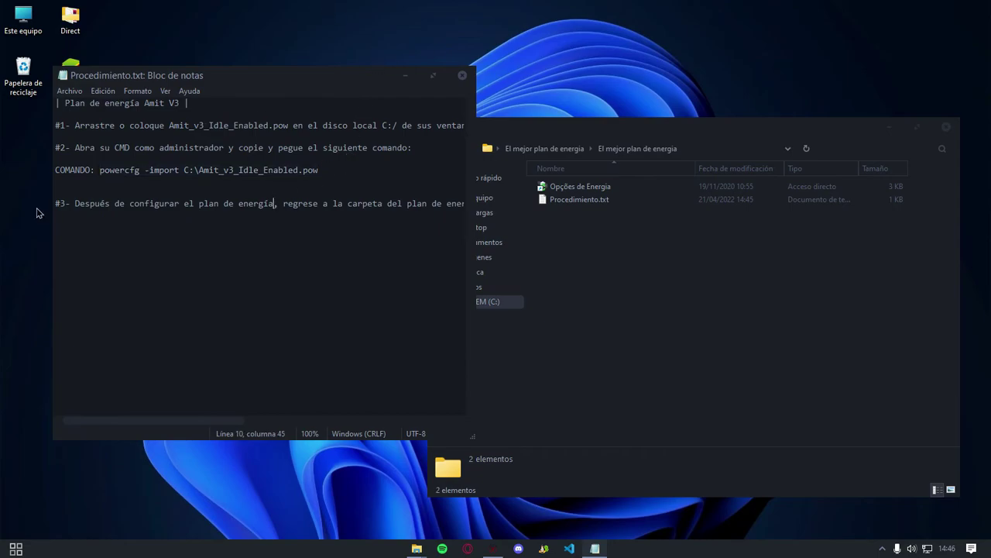
pyautogui.moveTo(200, 419); pyautogui.dragTo(410, 426)
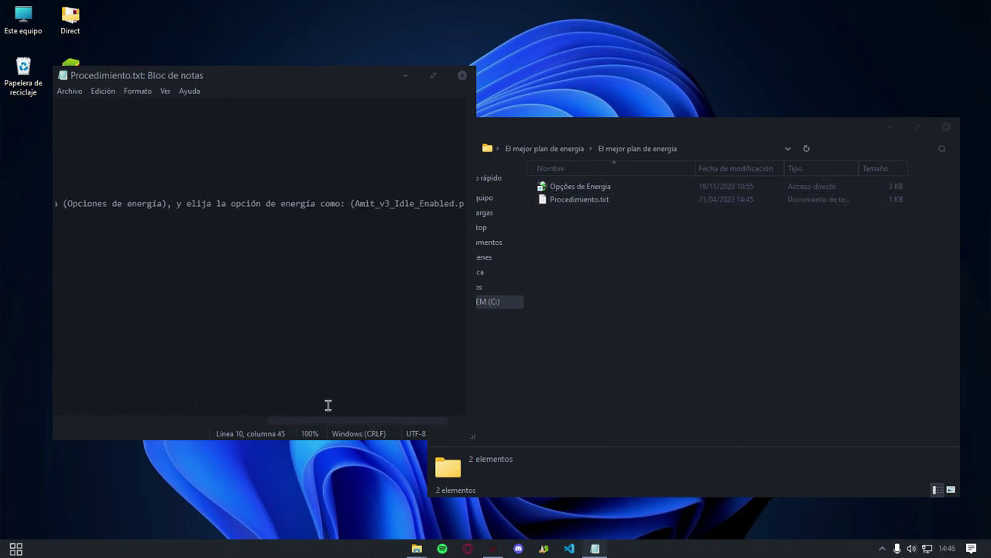
pyautogui.moveTo(336, 421); pyautogui.dragTo(342, 421)
pyautogui.click(462, 76)
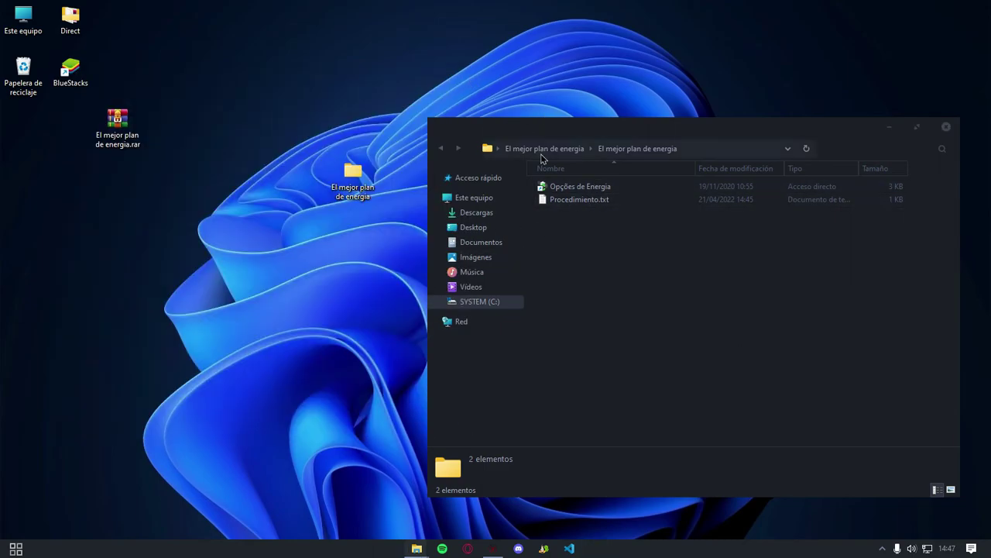
# Open the Opções de Energia shortcut to check the available power plans, collapse the additional plans, and close the window
pyautogui.click(566, 190)
pyautogui.doubleClick(567, 190)
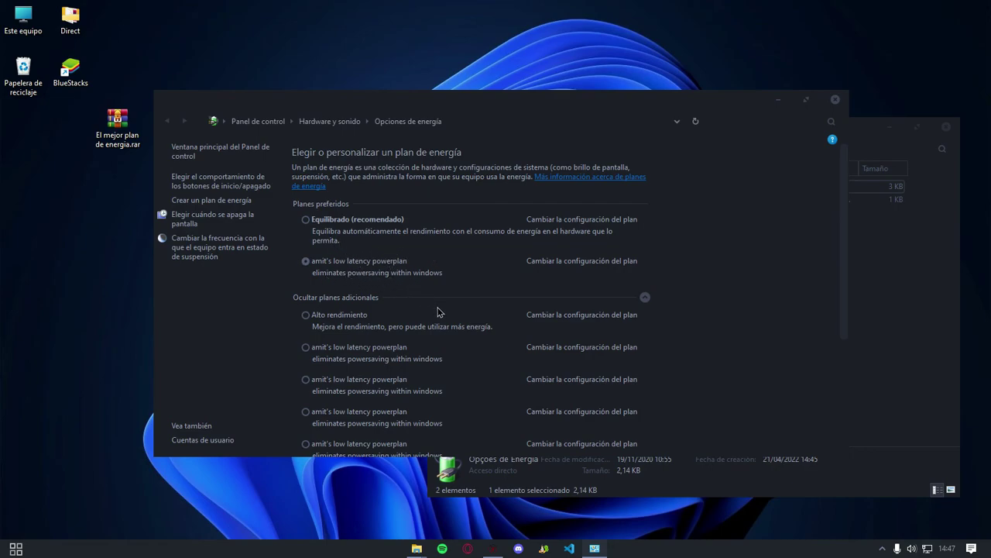
pyautogui.click(646, 298)
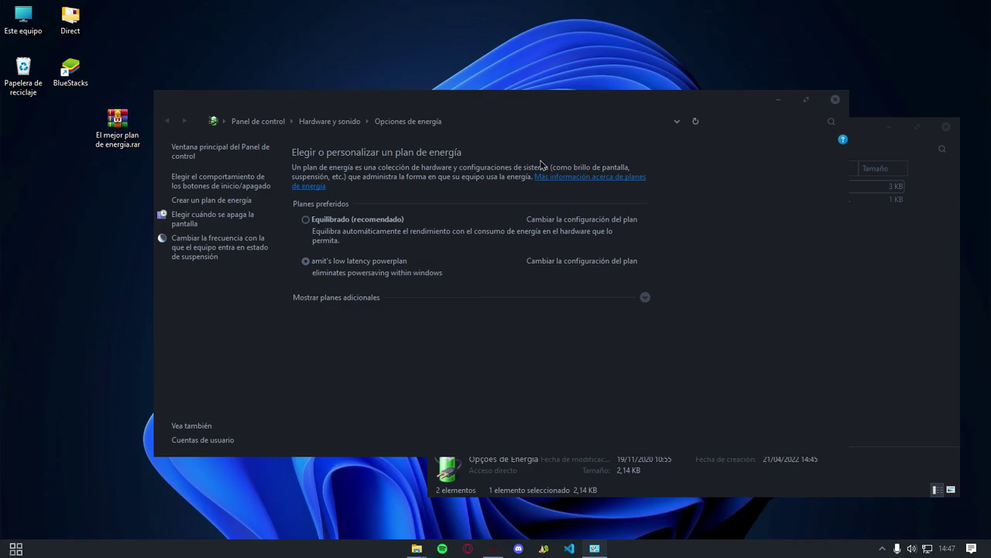
pyautogui.click(835, 99)
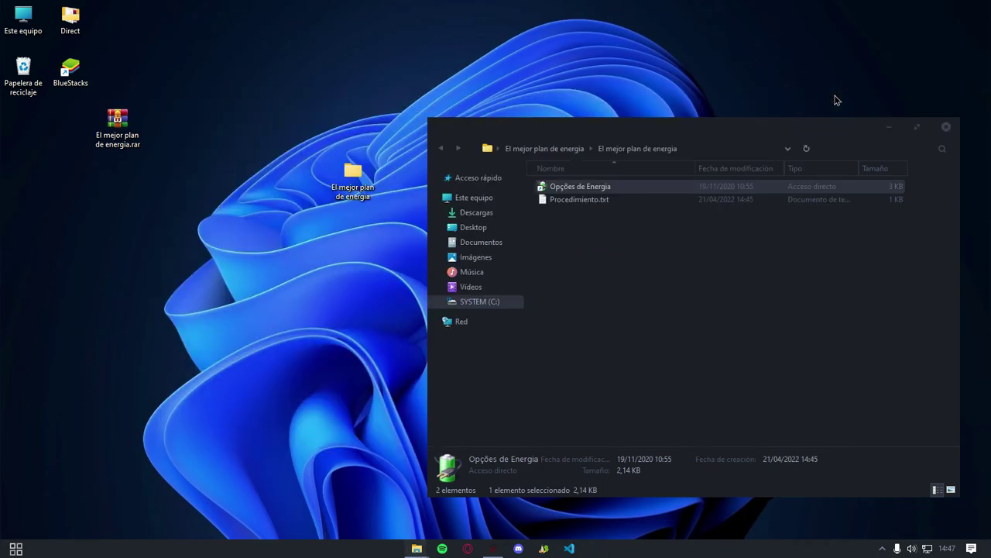
# Close the folder window and line up the El mejor plan de energia folder and its .rar archive below the other desktop icons
pyautogui.click(946, 127)
pyautogui.moveTo(355, 178); pyautogui.dragTo(43, 137)
pyautogui.moveTo(137, 129); pyautogui.dragTo(77, 133)
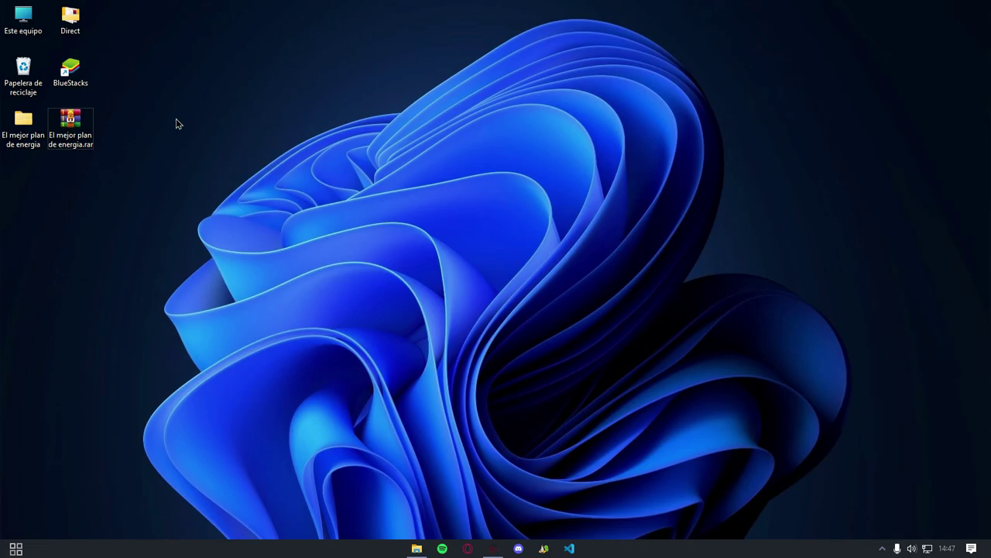